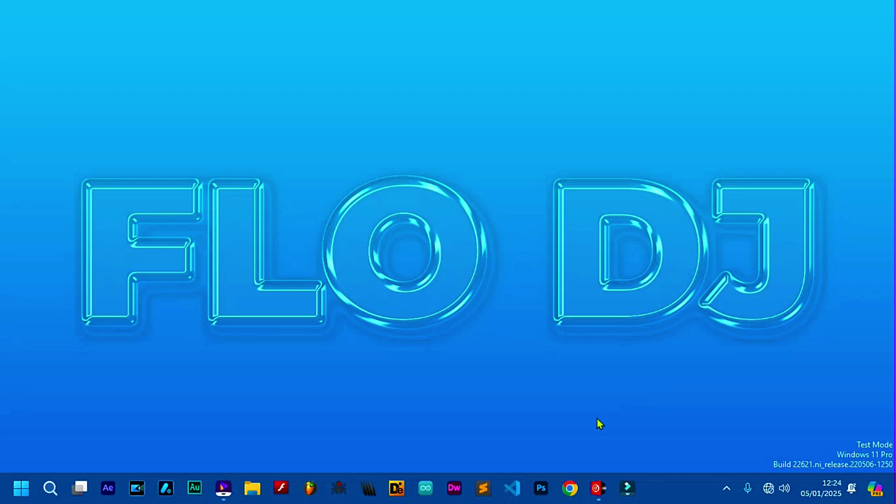
Switch to VirtualDJ and bring its window with both loaded decks to the front.
{"action": "left_click", "coordinate": [597, 489]}
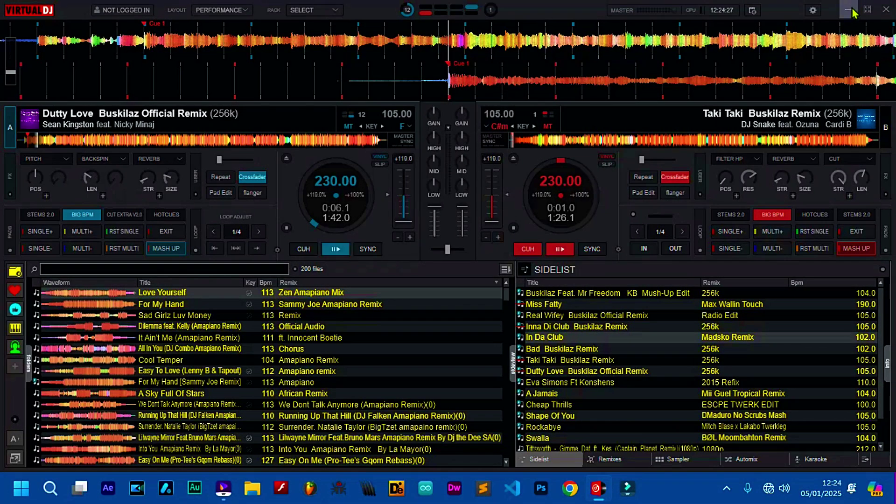
{"action": "left_click", "coordinate": [847, 9]}
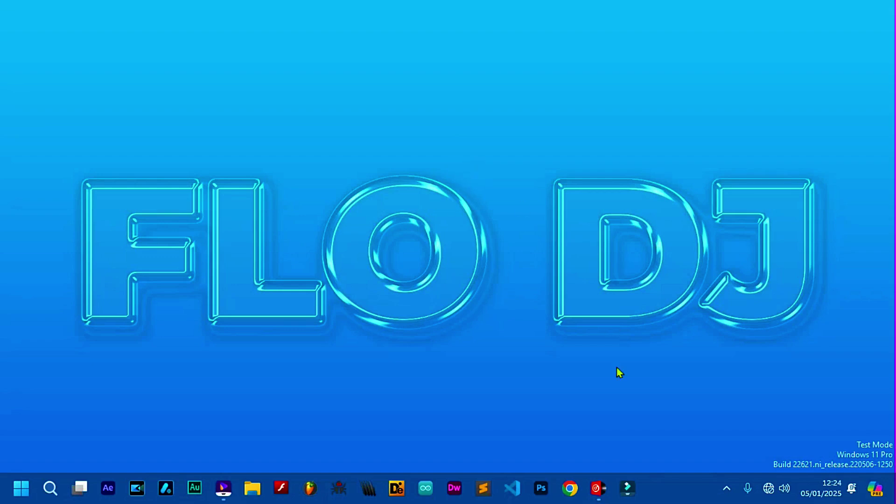
{"action": "left_click", "coordinate": [595, 488]}
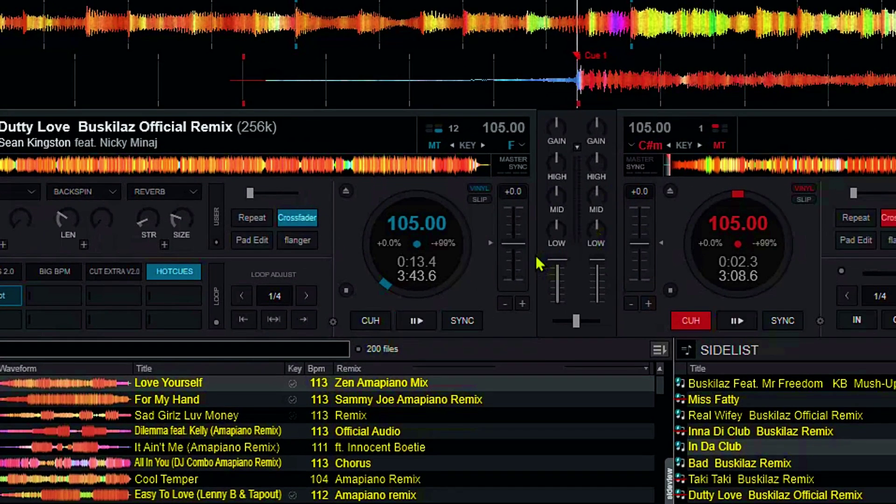
Try raising deck A's tempo to about 152 BPM with the pitch fader and reset its pitch to 0%.
{"action": "left_click_drag", "start_coordinate": [404, 197], "coordinate": [413, 213]}
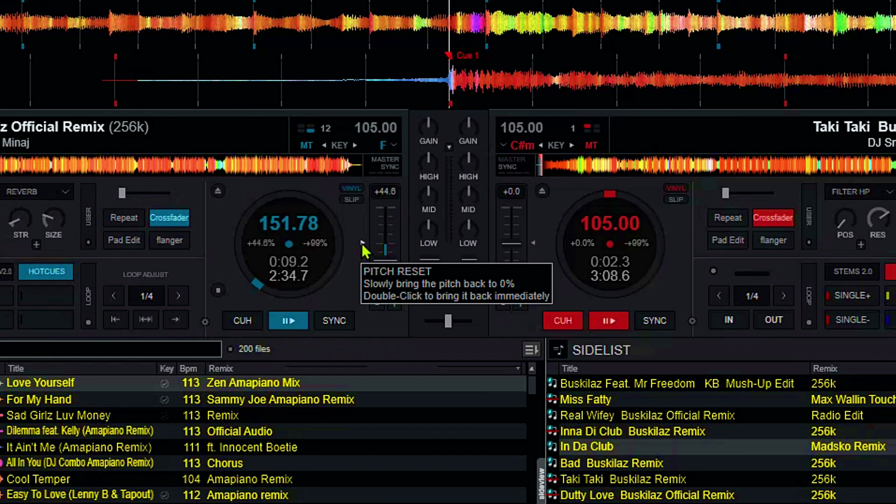
{"action": "left_click", "coordinate": [362, 243]}
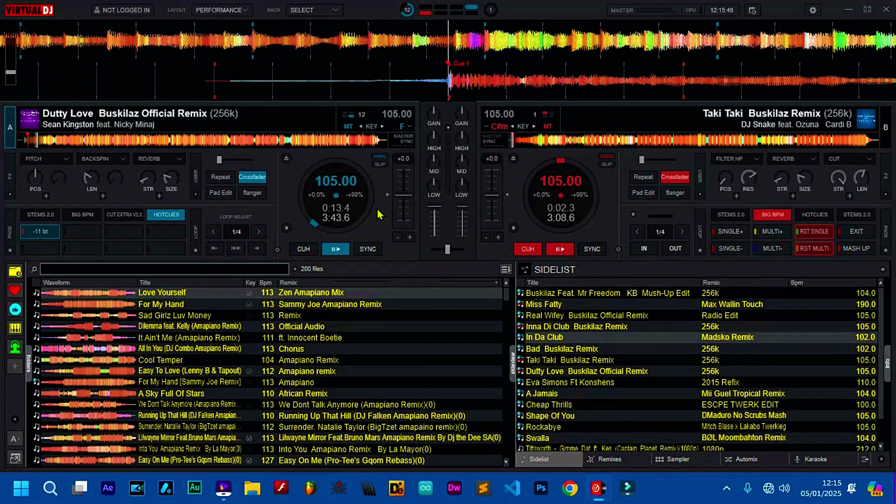
Show the BIG BPM pads on deck A and raise its tempo with SINGLE+ to 115 BPM.
{"action": "key", "text": "space"}
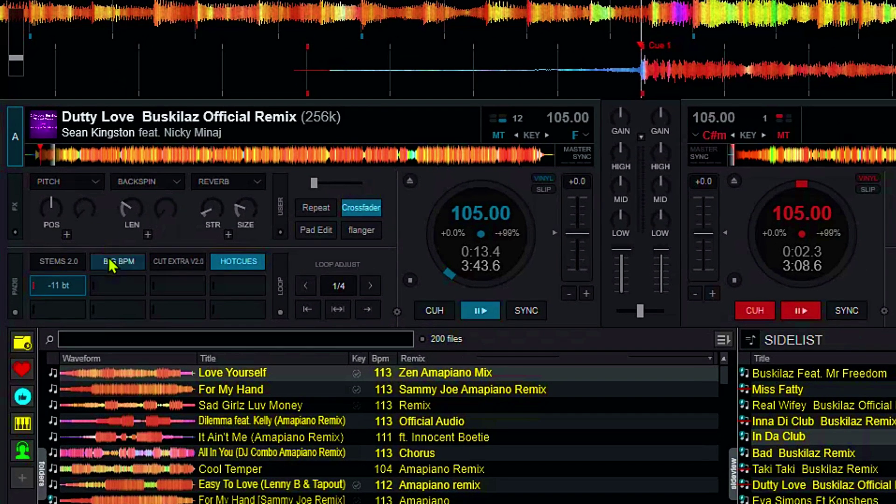
{"action": "left_click", "coordinate": [78, 216]}
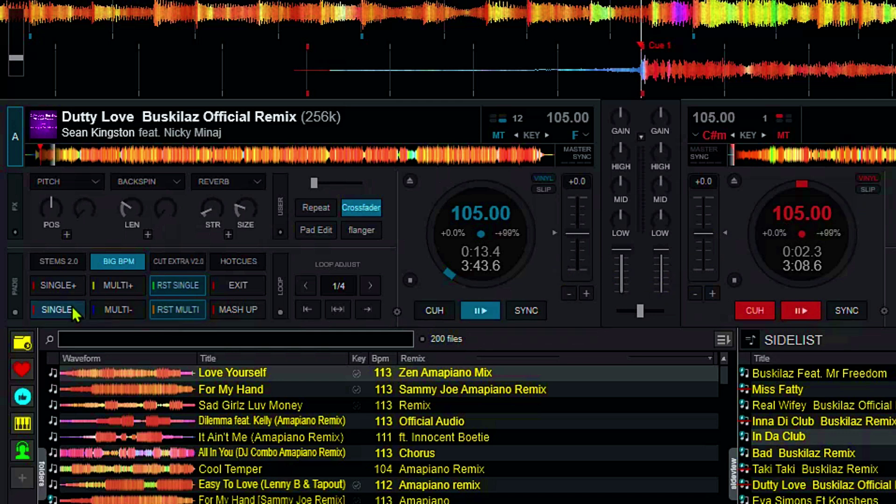
{"action": "left_click", "coordinate": [53, 284]}
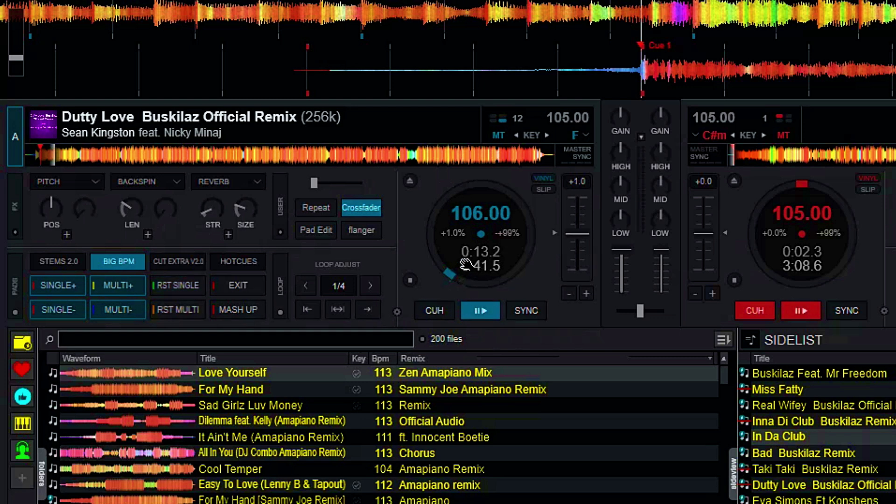
{"action": "left_click_drag", "start_coordinate": [475, 211], "coordinate": [475, 286]}
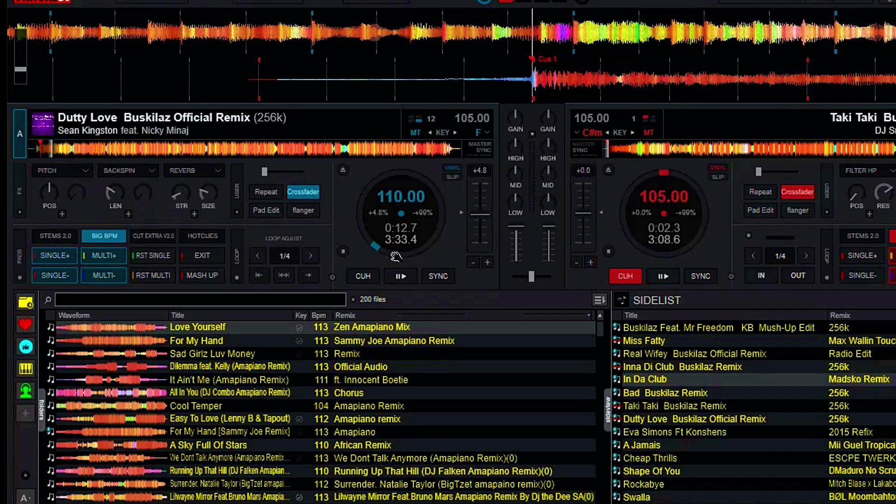
{"action": "left_click_drag", "start_coordinate": [395, 255], "coordinate": [397, 266]}
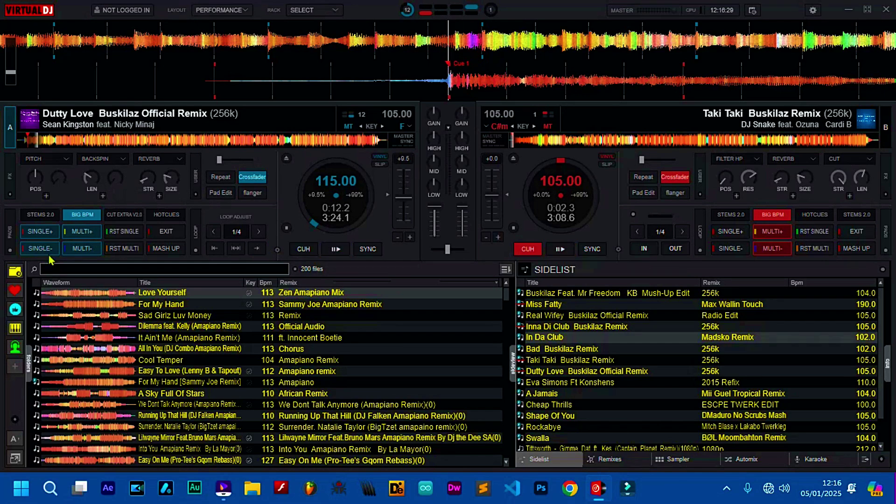
Lower deck A's tempo with SINGLE- and reset it to 105 BPM with RST SINGLE.
{"action": "left_click", "coordinate": [41, 249]}
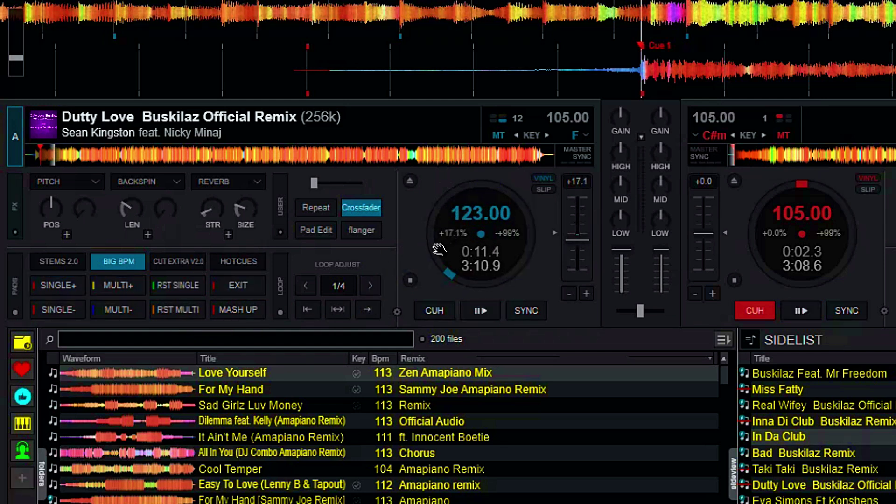
{"action": "left_click", "coordinate": [171, 290]}
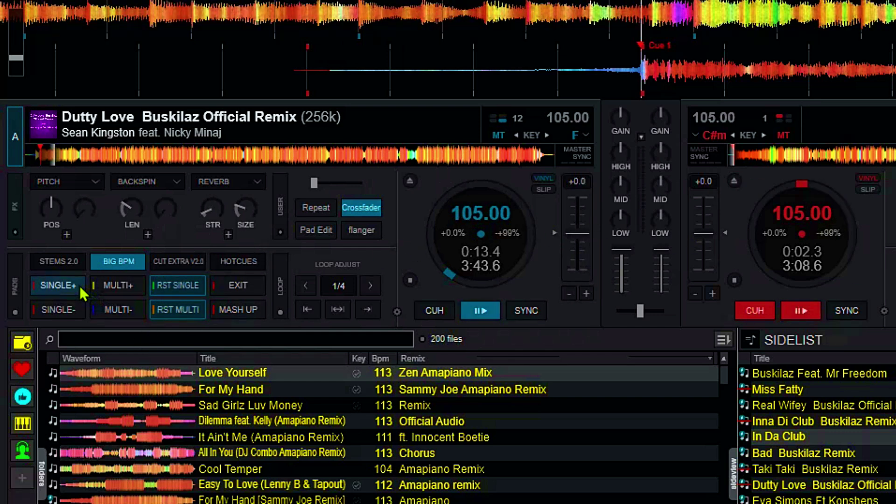
Raise the tempo of both decks together to about 130 BPM with the MULTI+ function.
{"action": "left_click", "coordinate": [114, 287]}
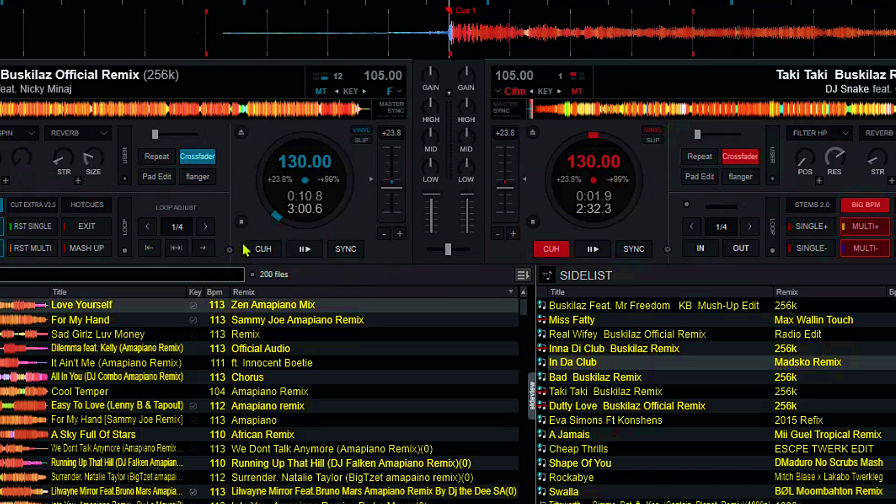
{"action": "left_click", "coordinate": [95, 229]}
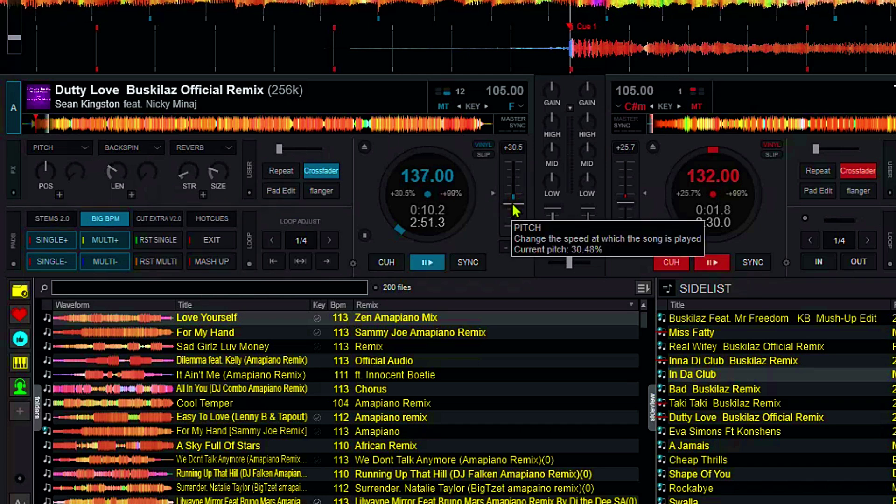
Raise only deck A's tempo in steps to 153 BPM and lower it to 144 BPM with SINGLE-.
{"action": "scroll", "coordinate": [513, 212], "scroll_direction": "up", "scroll_amount": 1}
{"action": "scroll", "coordinate": [513, 211], "scroll_direction": "up", "scroll_amount": 2}
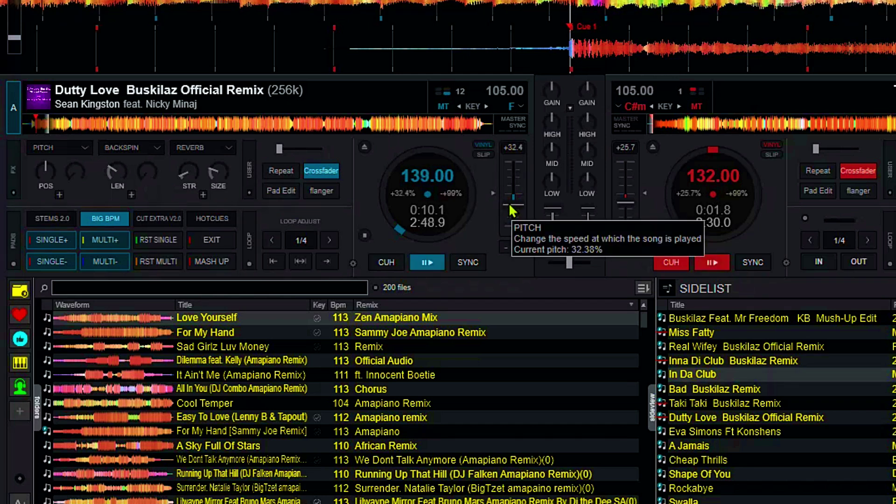
{"action": "scroll", "coordinate": [504, 213], "scroll_direction": "up", "scroll_amount": 1}
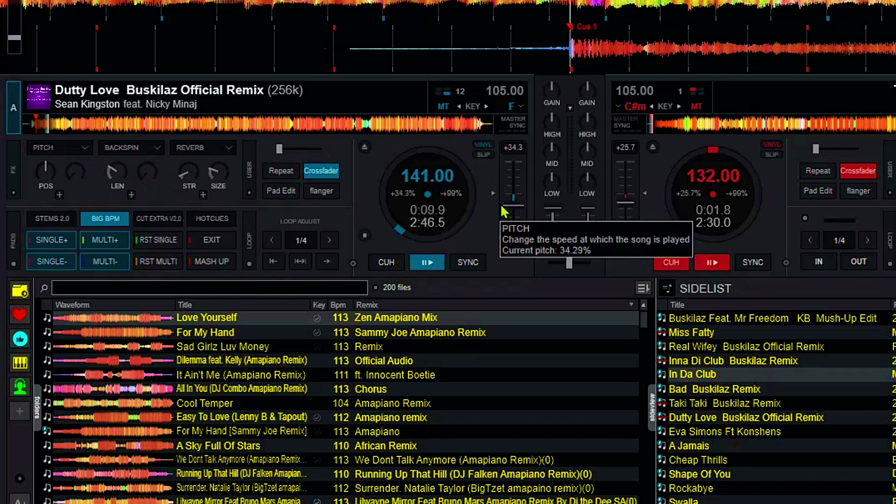
{"action": "scroll", "coordinate": [504, 213], "scroll_direction": "up", "scroll_amount": 1}
{"action": "scroll", "coordinate": [504, 212], "scroll_direction": "up", "scroll_amount": 1}
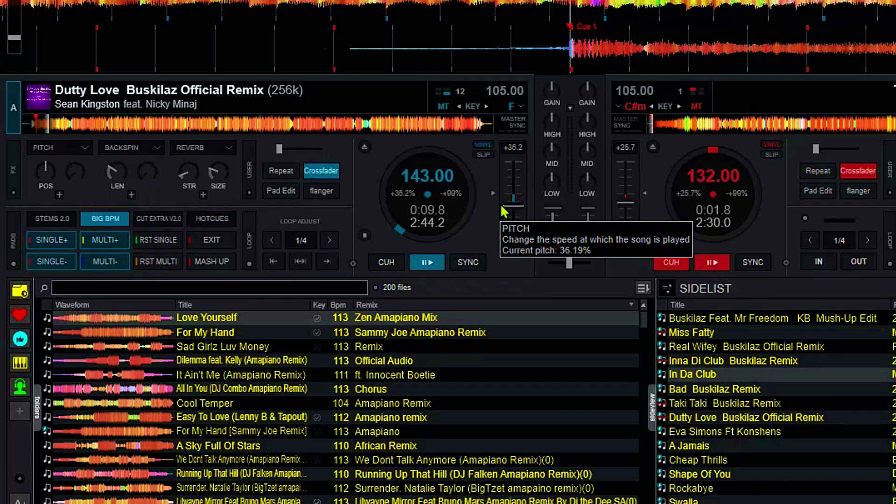
{"action": "scroll", "coordinate": [504, 212], "scroll_direction": "up", "scroll_amount": 1}
{"action": "scroll", "coordinate": [504, 213], "scroll_direction": "up", "scroll_amount": 1}
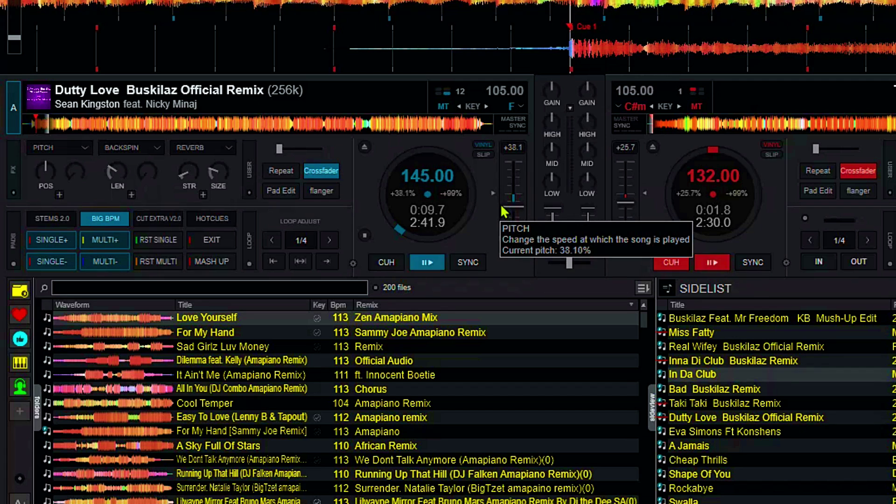
{"action": "scroll", "coordinate": [504, 212], "scroll_direction": "up", "scroll_amount": 1}
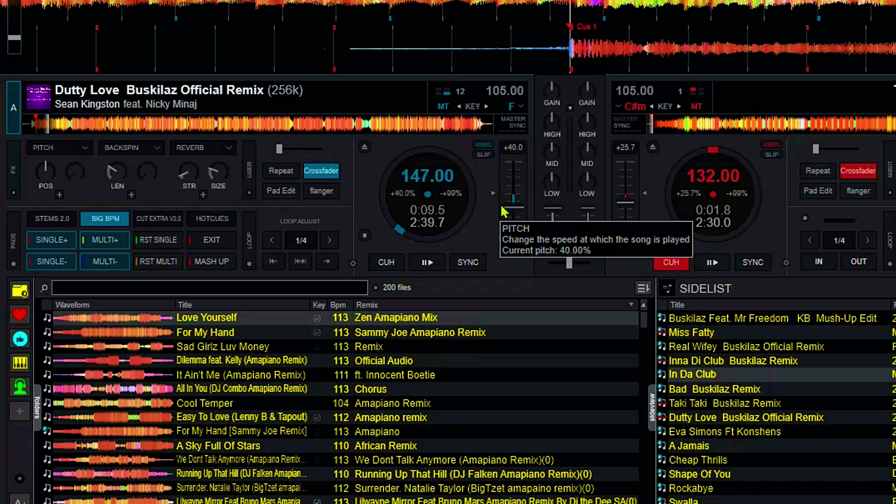
{"action": "scroll", "coordinate": [414, 192], "scroll_direction": "up", "scroll_amount": 1}
{"action": "scroll", "coordinate": [414, 191], "scroll_direction": "up", "scroll_amount": 1}
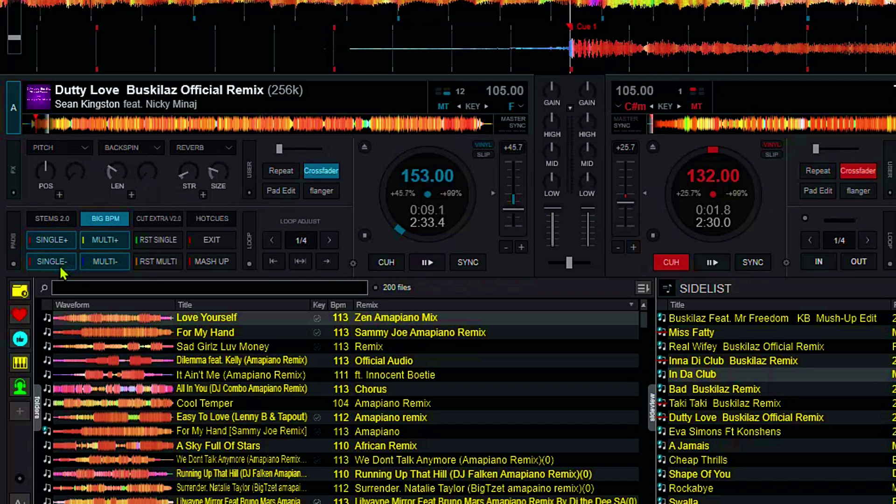
{"action": "left_click", "coordinate": [52, 262]}
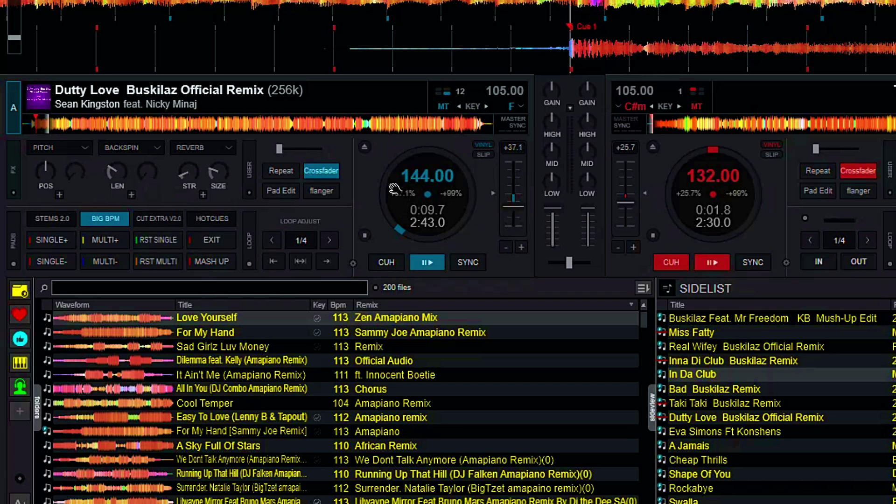
Raise both decks' tempo together to 149 BPM with the MULTI+ function.
{"action": "left_click", "coordinate": [104, 238]}
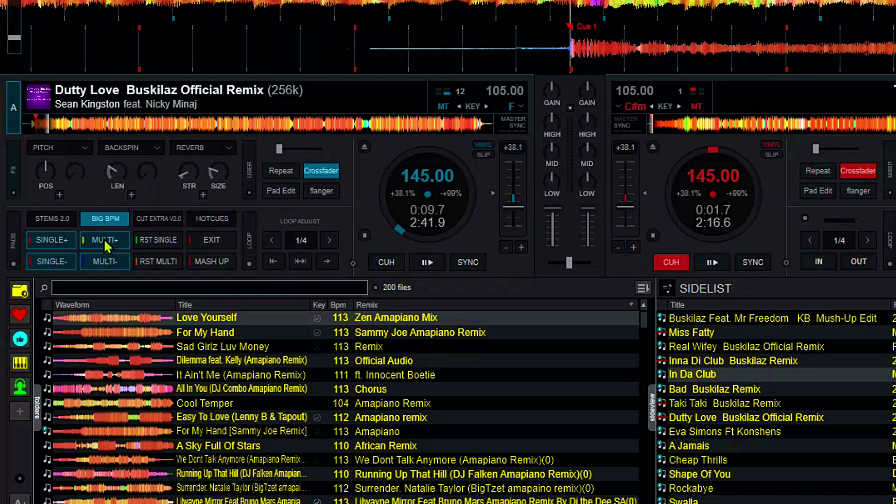
{"action": "left_click", "coordinate": [104, 239]}
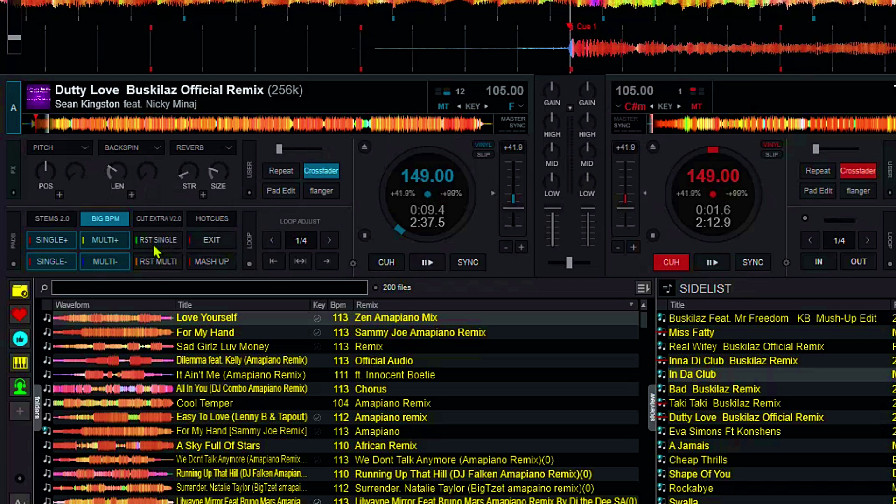
Lower both decks to 144 BPM with MULTI- and reset deck A to 105 BPM with RST SINGLE.
{"action": "left_click", "coordinate": [105, 262]}
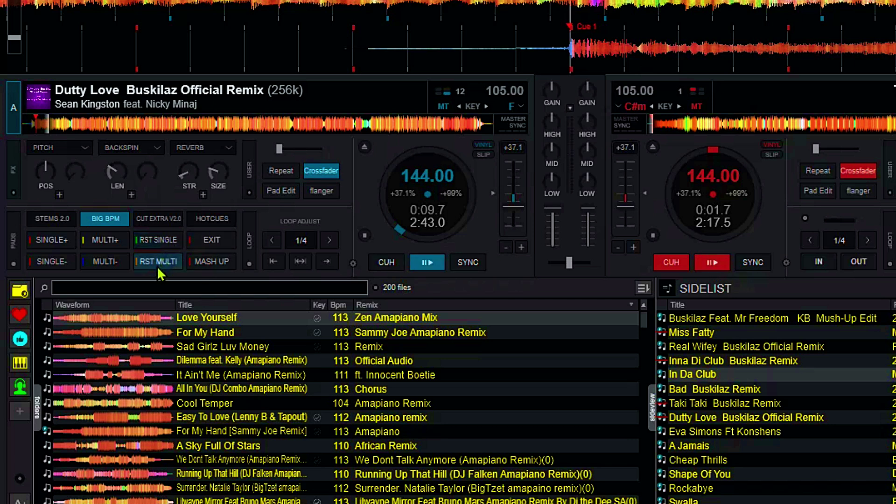
{"action": "left_click", "coordinate": [166, 242]}
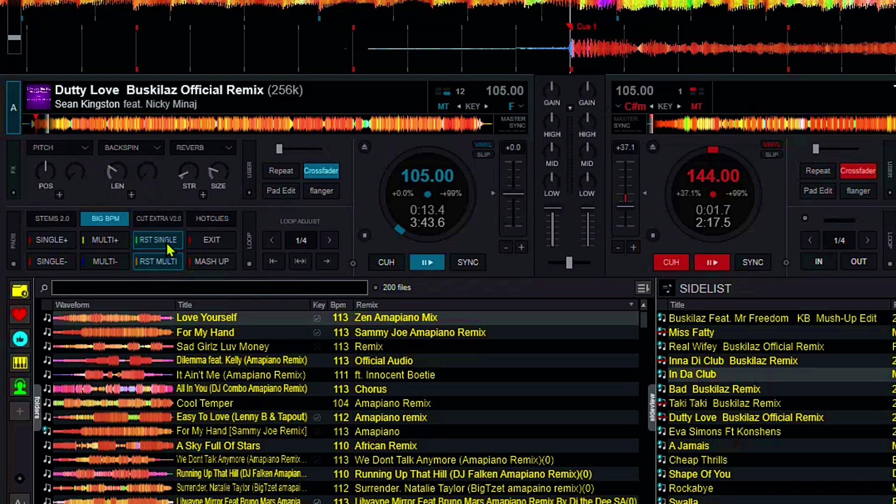
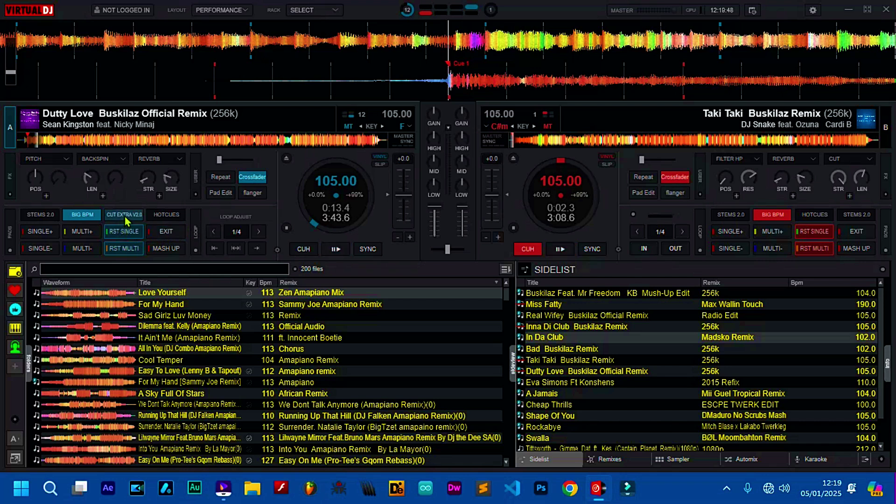
Show the STEMS 2.0 pads on both decks.
{"action": "left_click", "coordinate": [25, 211]}
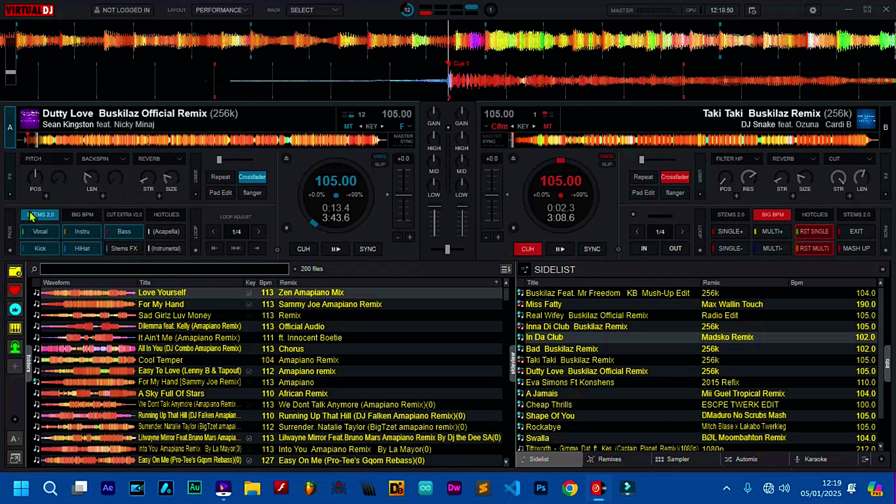
{"action": "left_click", "coordinate": [857, 214]}
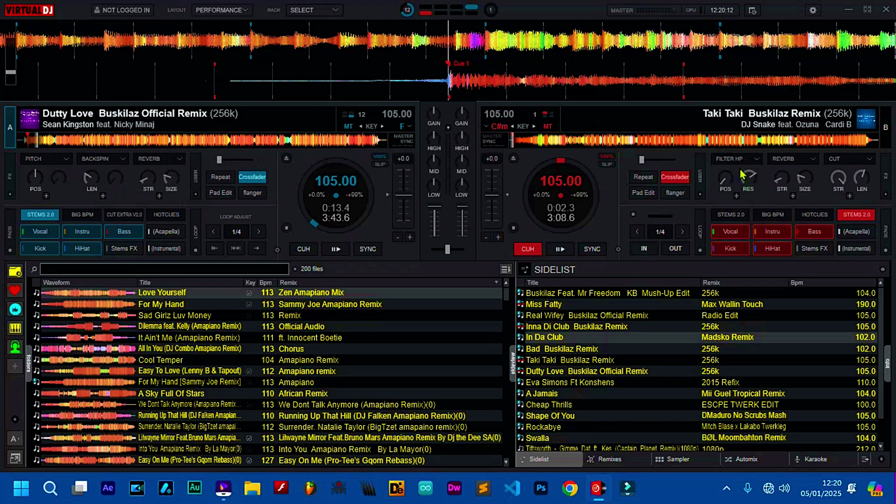
Try the (Acapella) stem on deck A, look at its BIG BPM pads, and restore all of the deck's stems.
{"action": "left_click", "coordinate": [159, 232]}
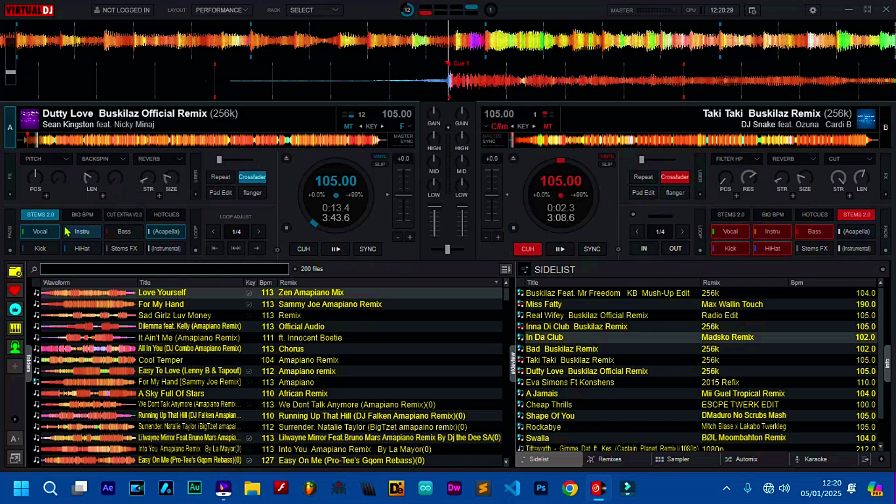
{"action": "left_click", "coordinate": [76, 216]}
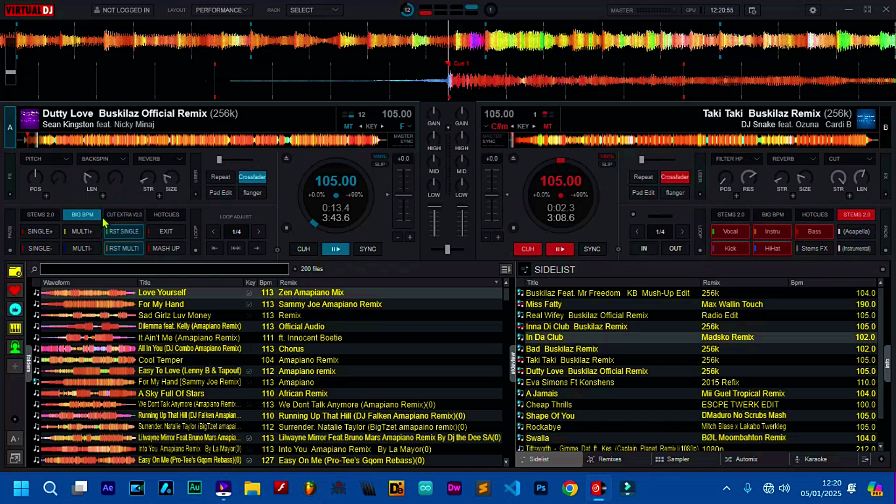
{"action": "left_click", "coordinate": [31, 215]}
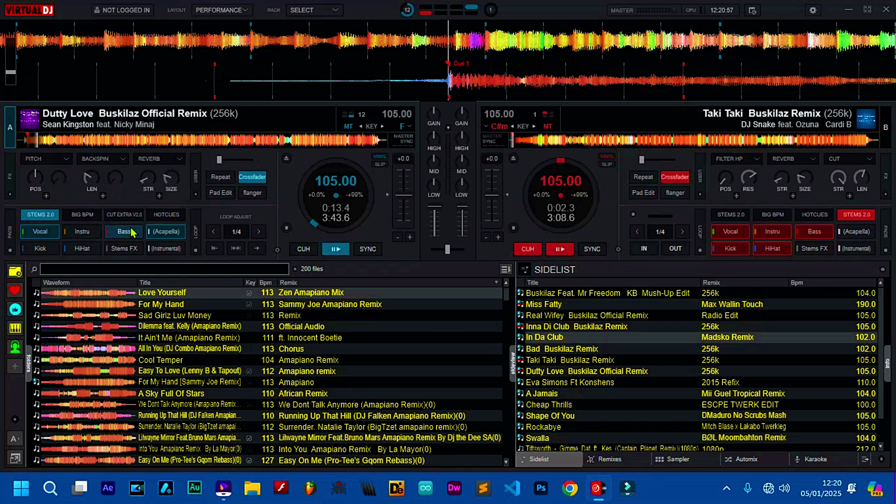
{"action": "left_click", "coordinate": [158, 234]}
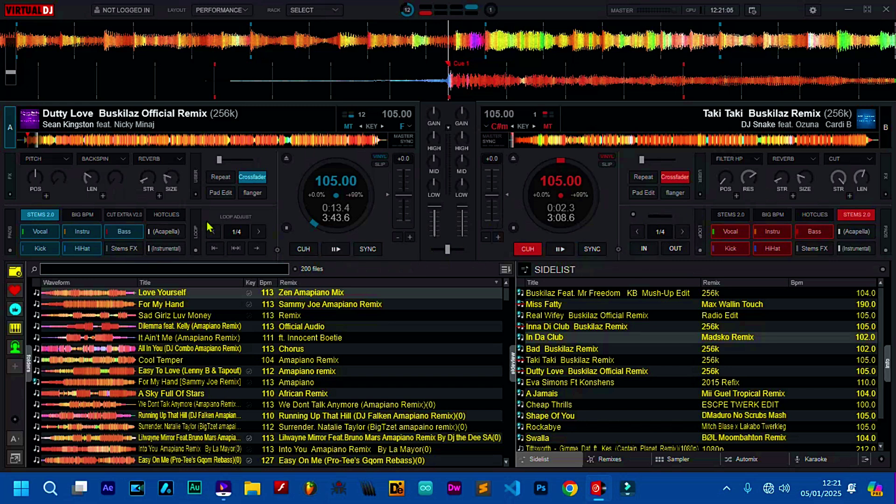
Isolate deck B's vocals with the (Acapella) stem and switch both decks back to the BIG BPM pads.
{"action": "left_click", "coordinate": [855, 231]}
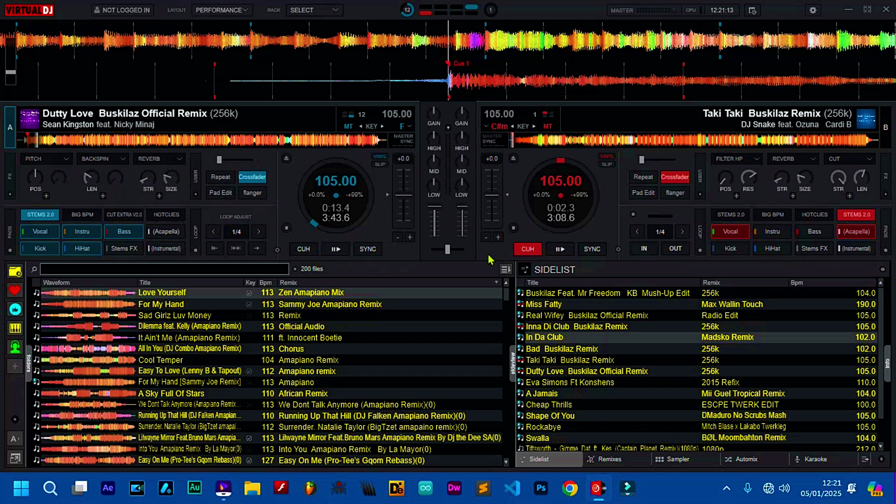
{"action": "left_click", "coordinate": [775, 215]}
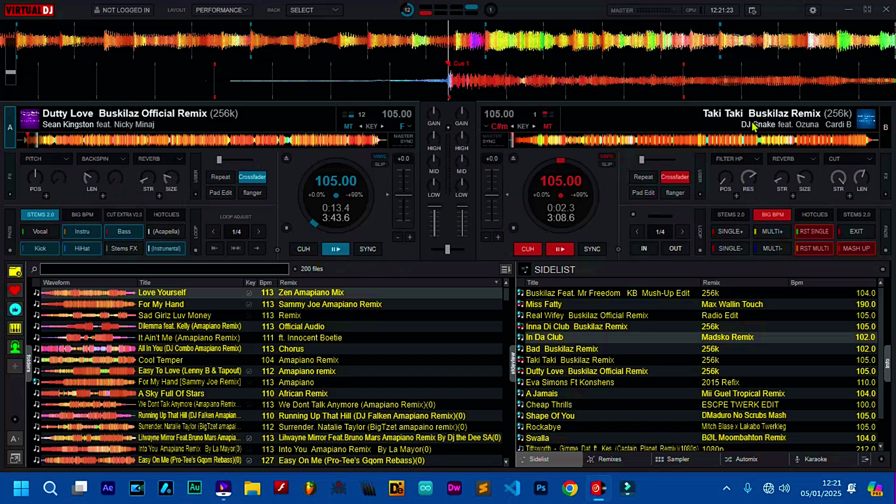
{"action": "left_click", "coordinate": [82, 215]}
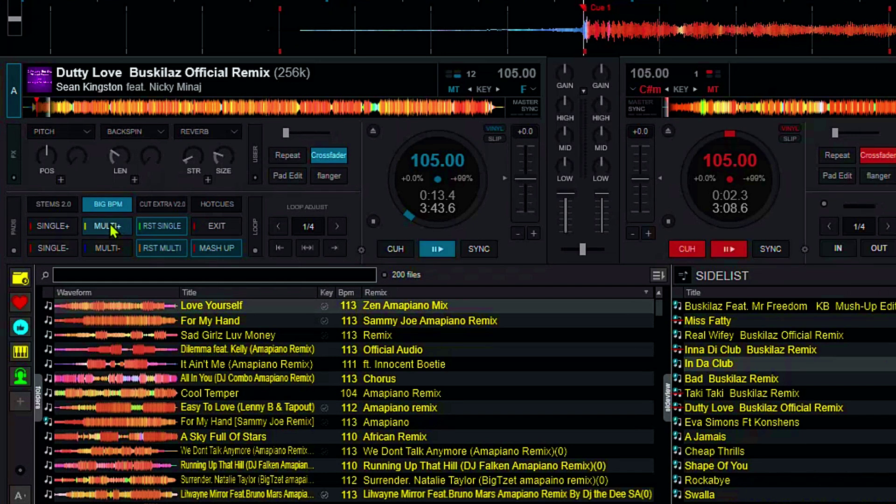
Raise the tempo of both decks together with the MULTI+ pad.
{"action": "left_click", "coordinate": [113, 227]}
{"action": "left_click", "coordinate": [114, 227]}
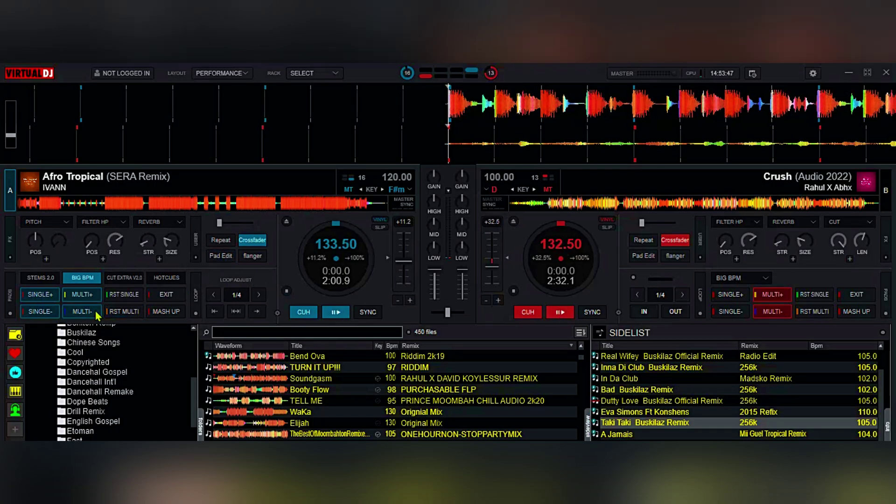
Reset deck A's tempo to 120 BPM with RST SINGLE, trying the EXIT pad between resets.
{"action": "left_click", "coordinate": [123, 298]}
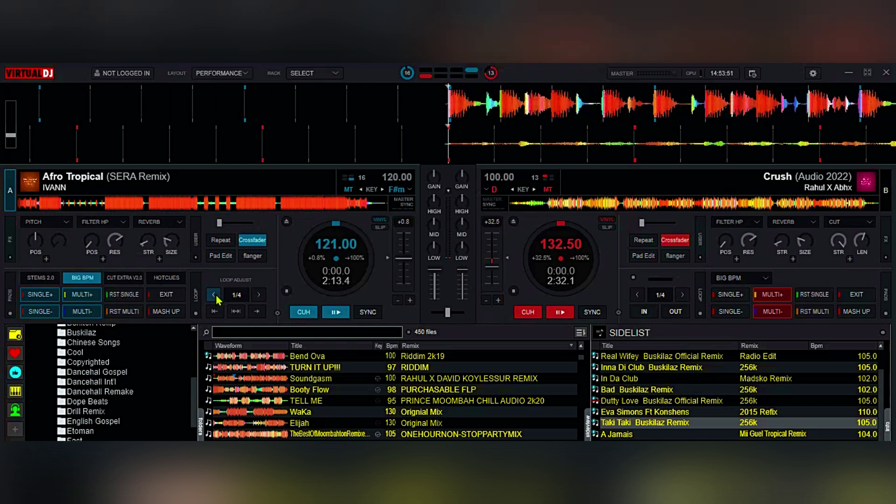
{"action": "left_click", "coordinate": [166, 295]}
{"action": "left_click", "coordinate": [123, 294]}
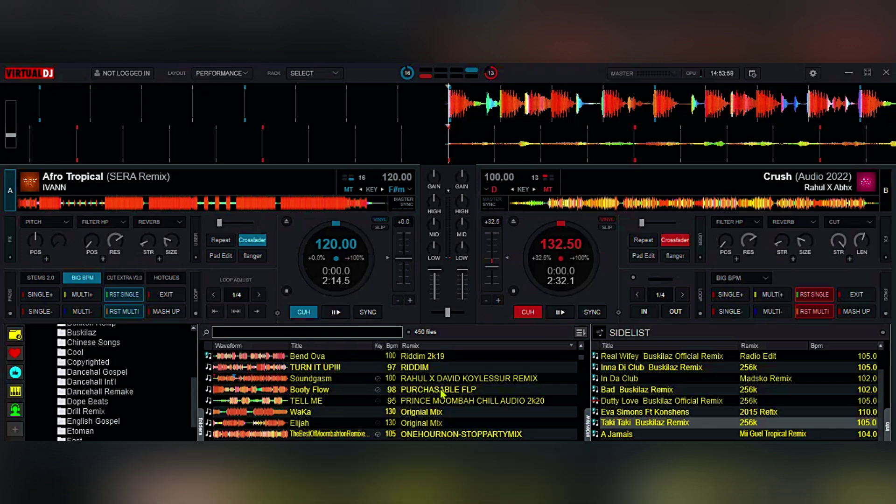
Start deck A playing and lower deck B's tempo to 130.50 BPM.
{"action": "left_click", "coordinate": [336, 312]}
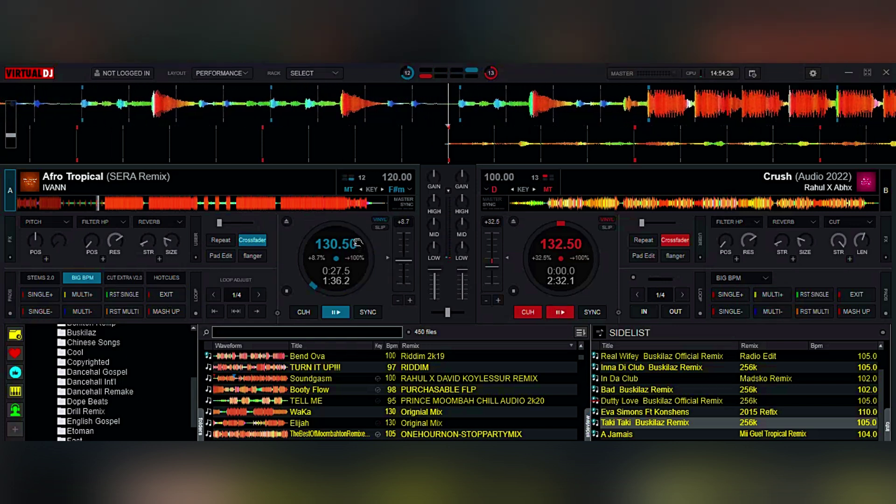
{"action": "scroll", "coordinate": [574, 244], "scroll_direction": "down", "scroll_amount": 2}
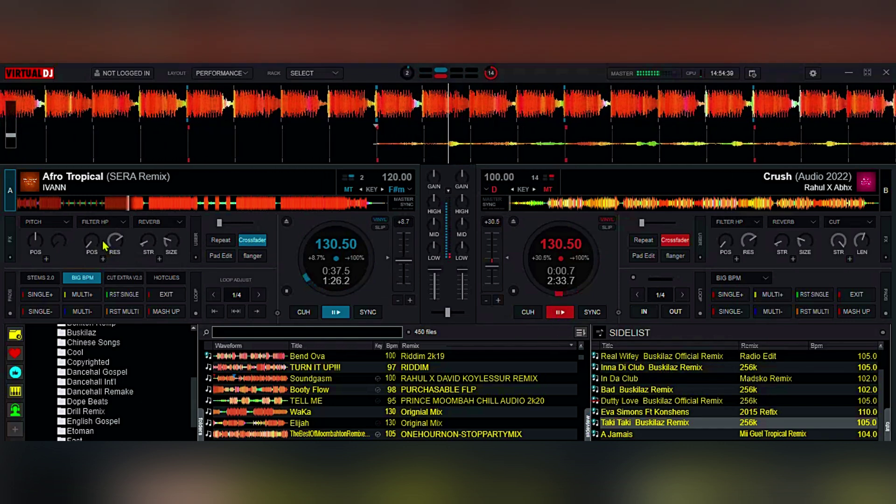
Enable the FILTER HP effect on deck A and gradually raise its cutoff to about 1.8 kHz.
{"action": "left_click", "coordinate": [95, 222]}
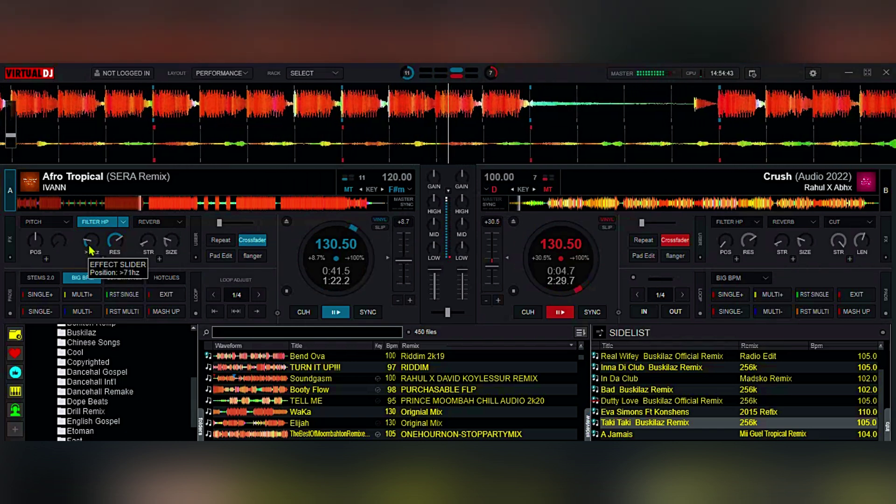
{"action": "scroll", "coordinate": [90, 250], "scroll_direction": "up", "scroll_amount": 4}
{"action": "scroll", "coordinate": [90, 251], "scroll_direction": "up", "scroll_amount": 3}
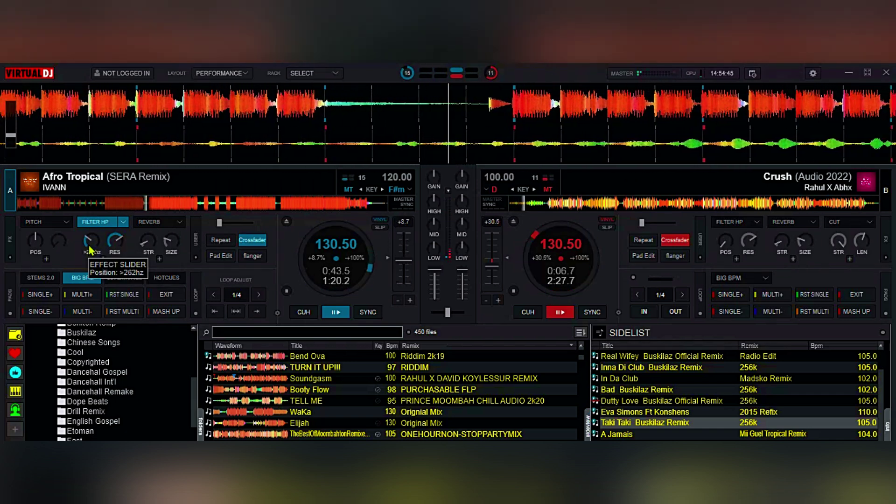
{"action": "scroll", "coordinate": [90, 250], "scroll_direction": "up", "scroll_amount": 3}
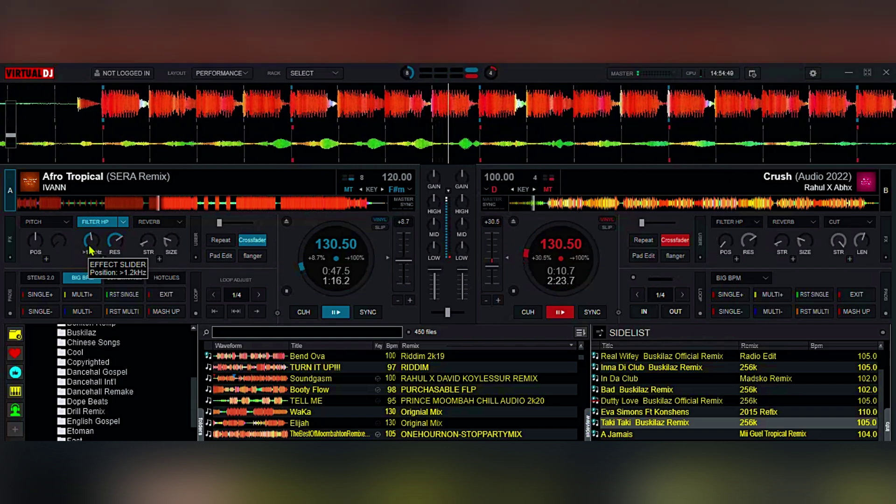
{"action": "scroll", "coordinate": [90, 250], "scroll_direction": "up", "scroll_amount": 1}
{"action": "scroll", "coordinate": [90, 250], "scroll_direction": "up", "scroll_amount": 2}
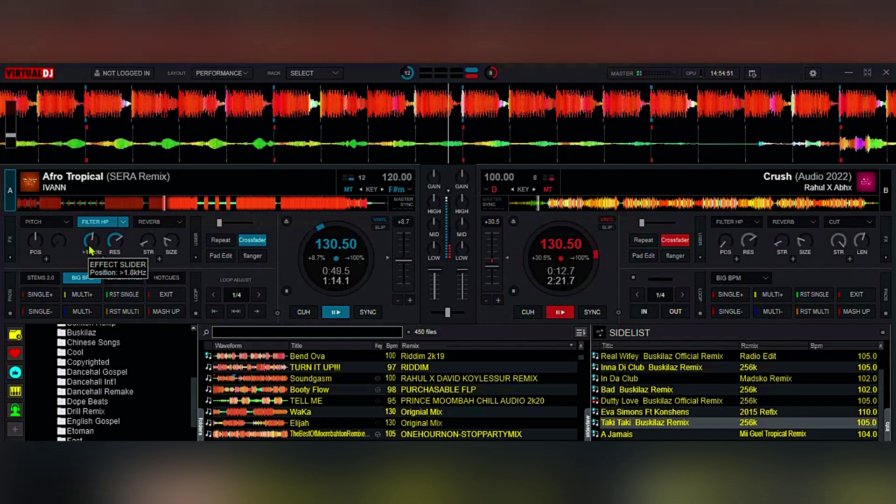